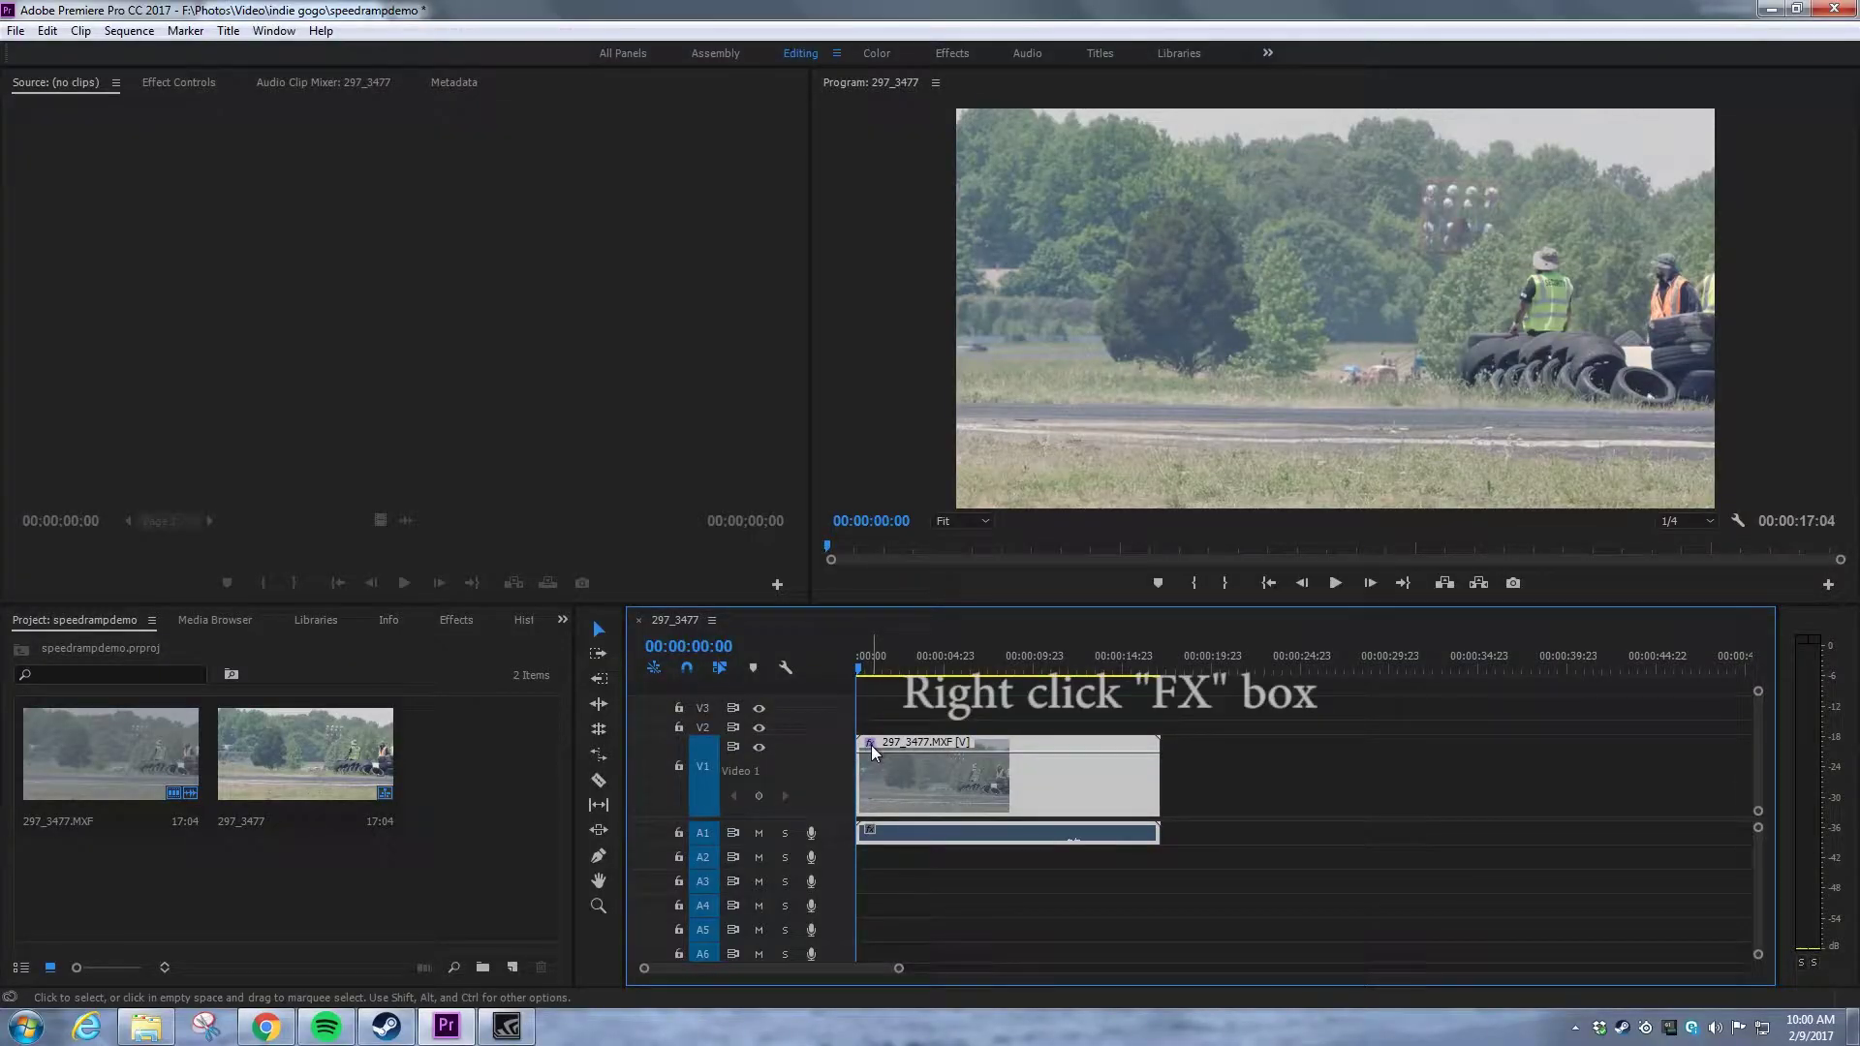
Show the drift clip's Time Remapping > Speed line on its timeline clip.
right_click(870, 746)
left_click(1076, 802)
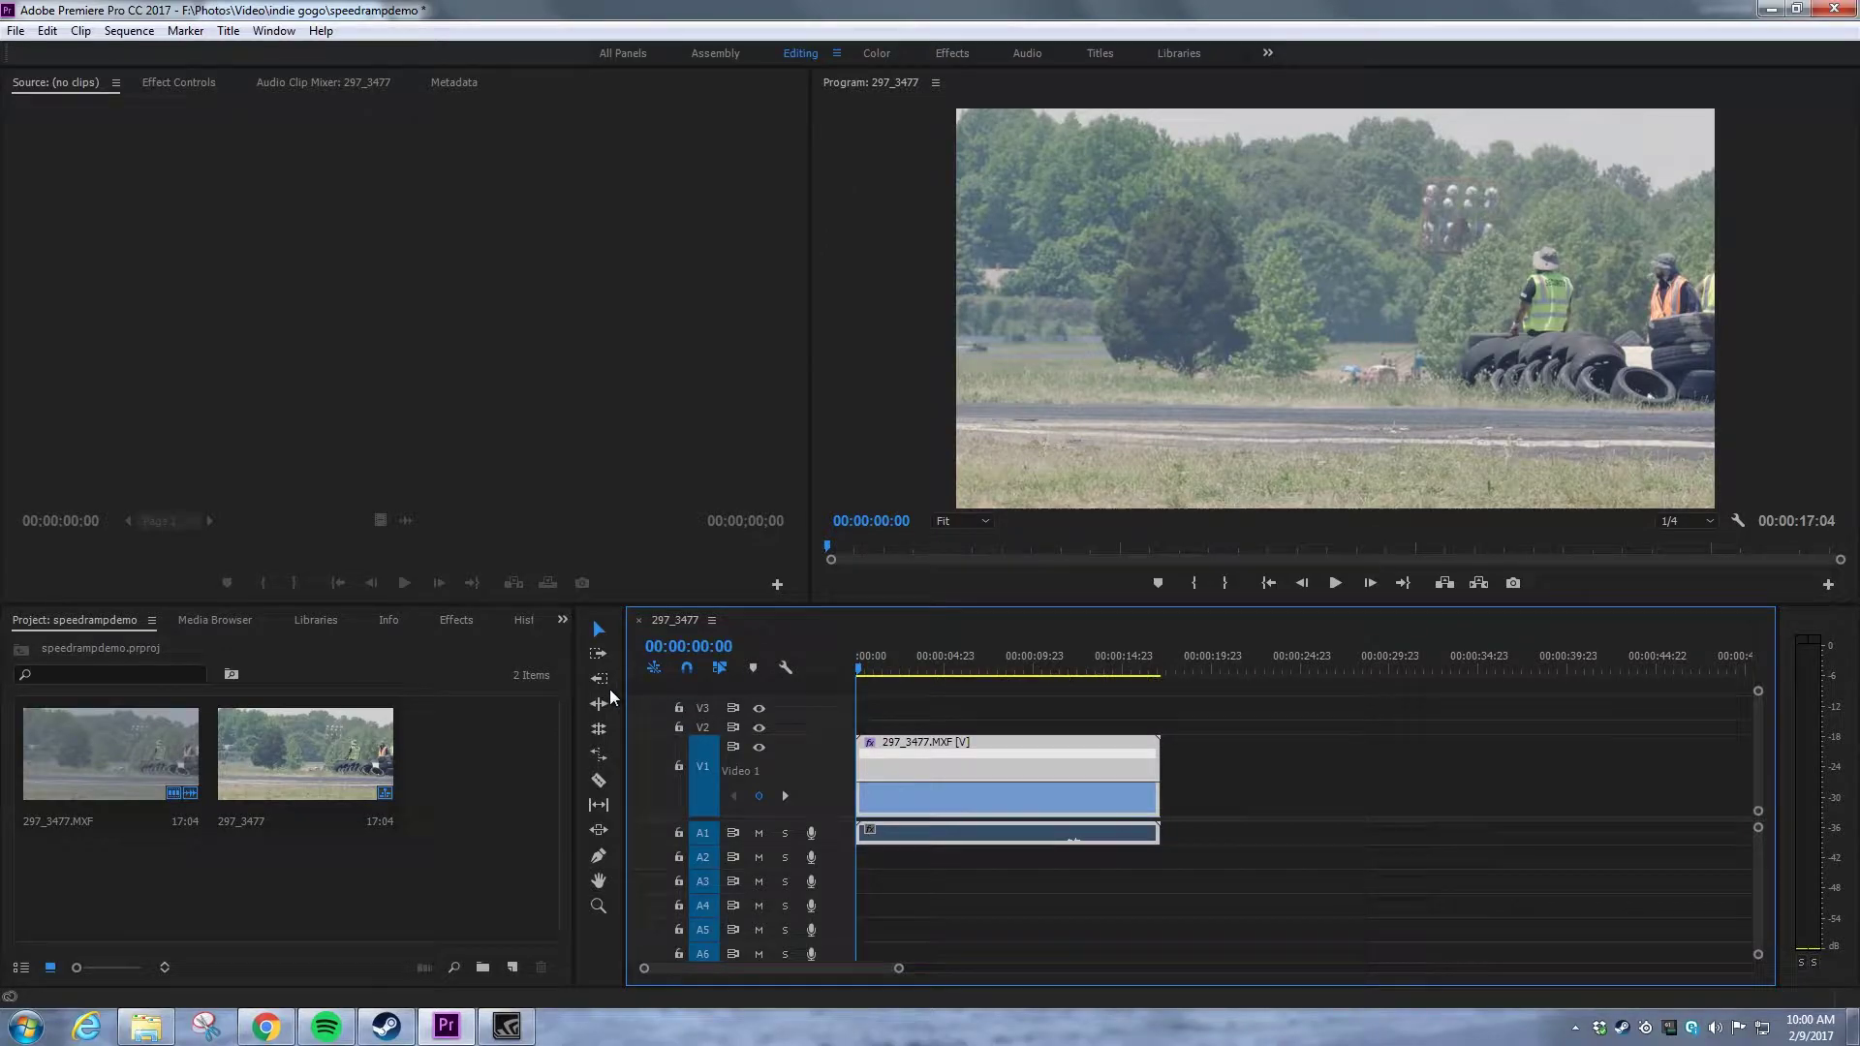
key("p")
Add a speed keyframe near the clip start and push the later speed toward 214%.
left_click_drag(877, 751, 951, 752)
left_click(598, 628)
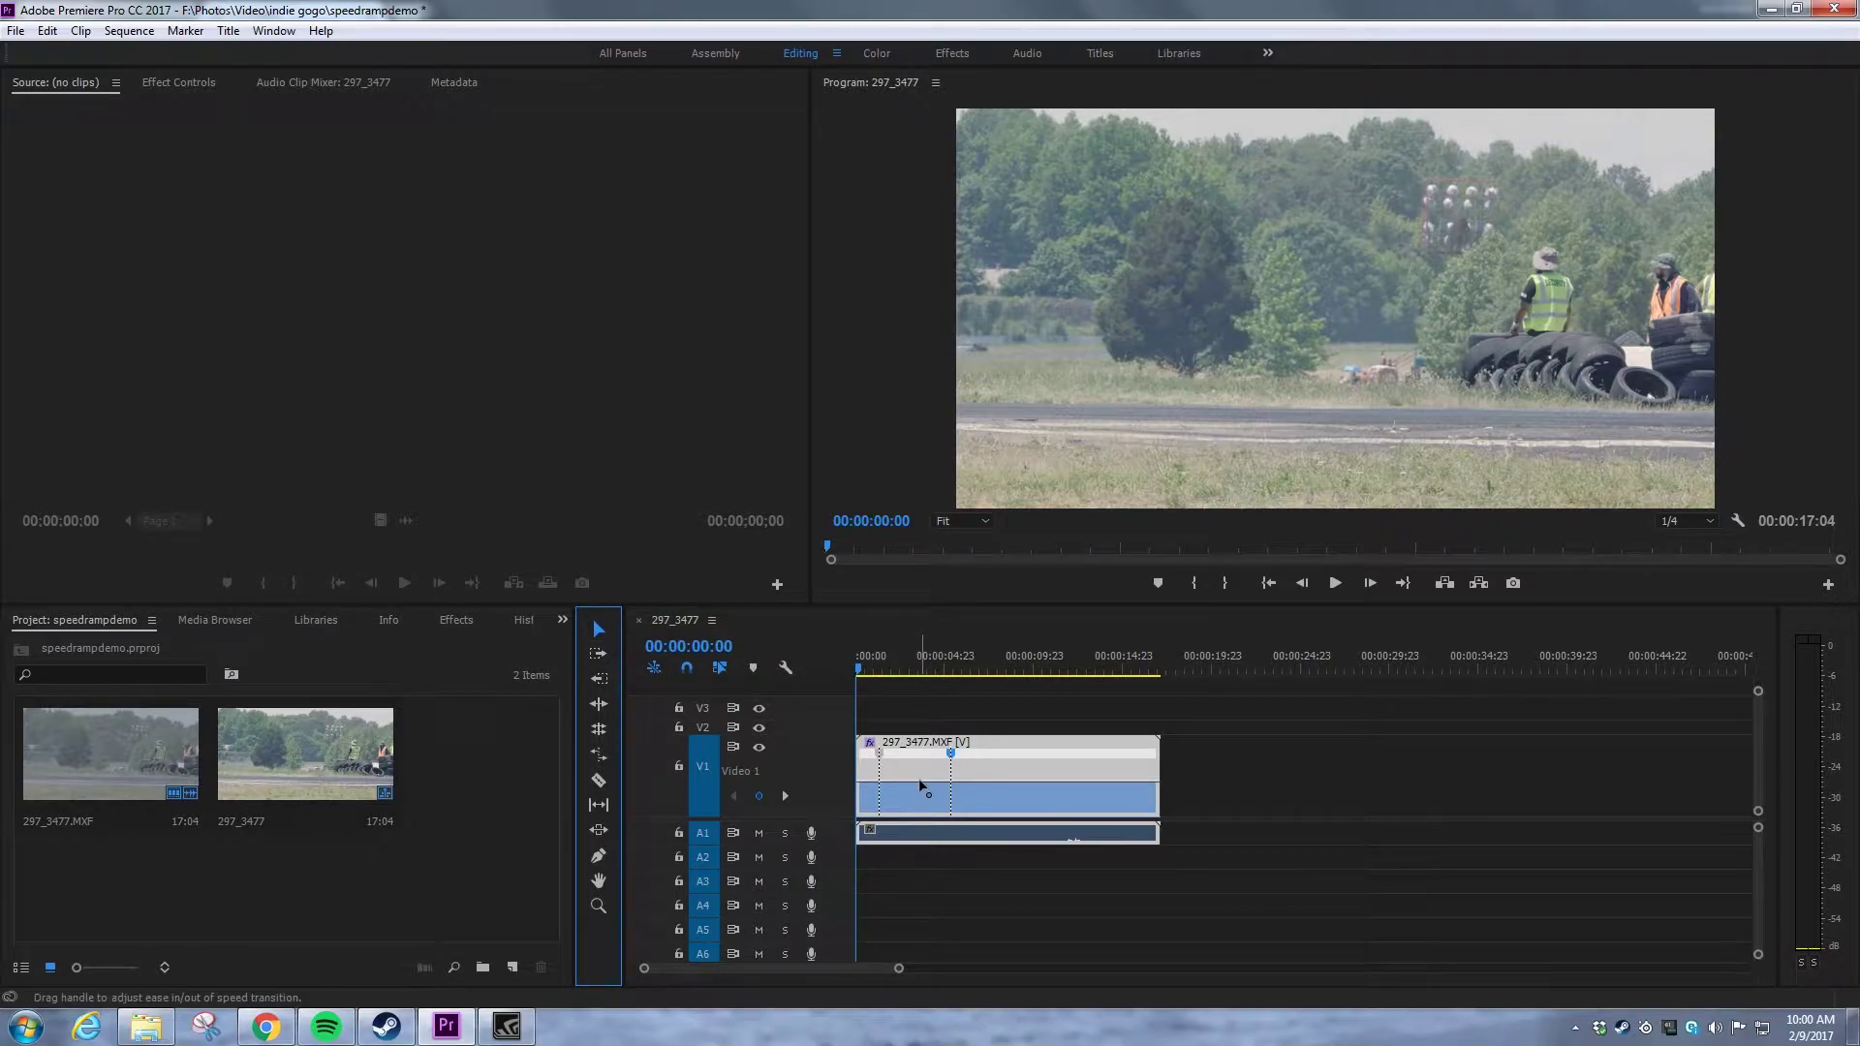
left_click_drag(917, 779, 916, 800)
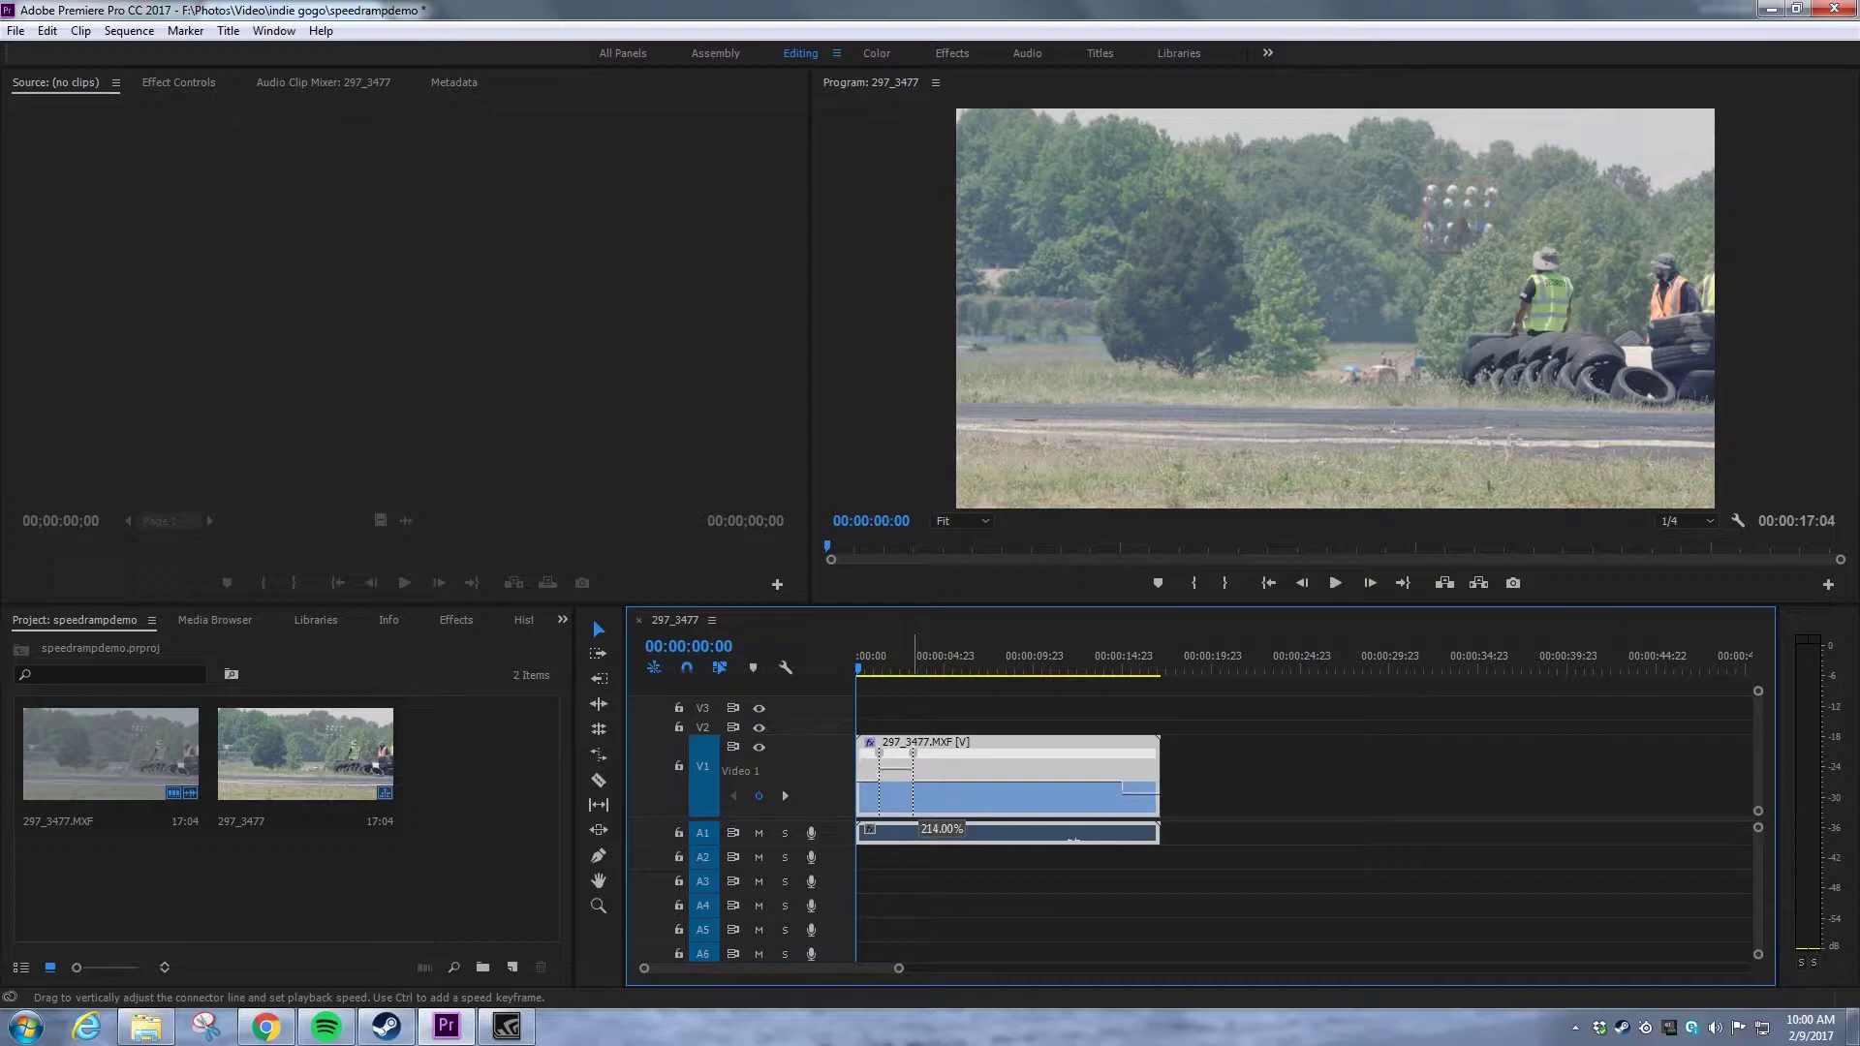
Set the speed after the keyframe to about 213% and split the keyframe into a gradual ramp.
left_click_drag(917, 755, 917, 747)
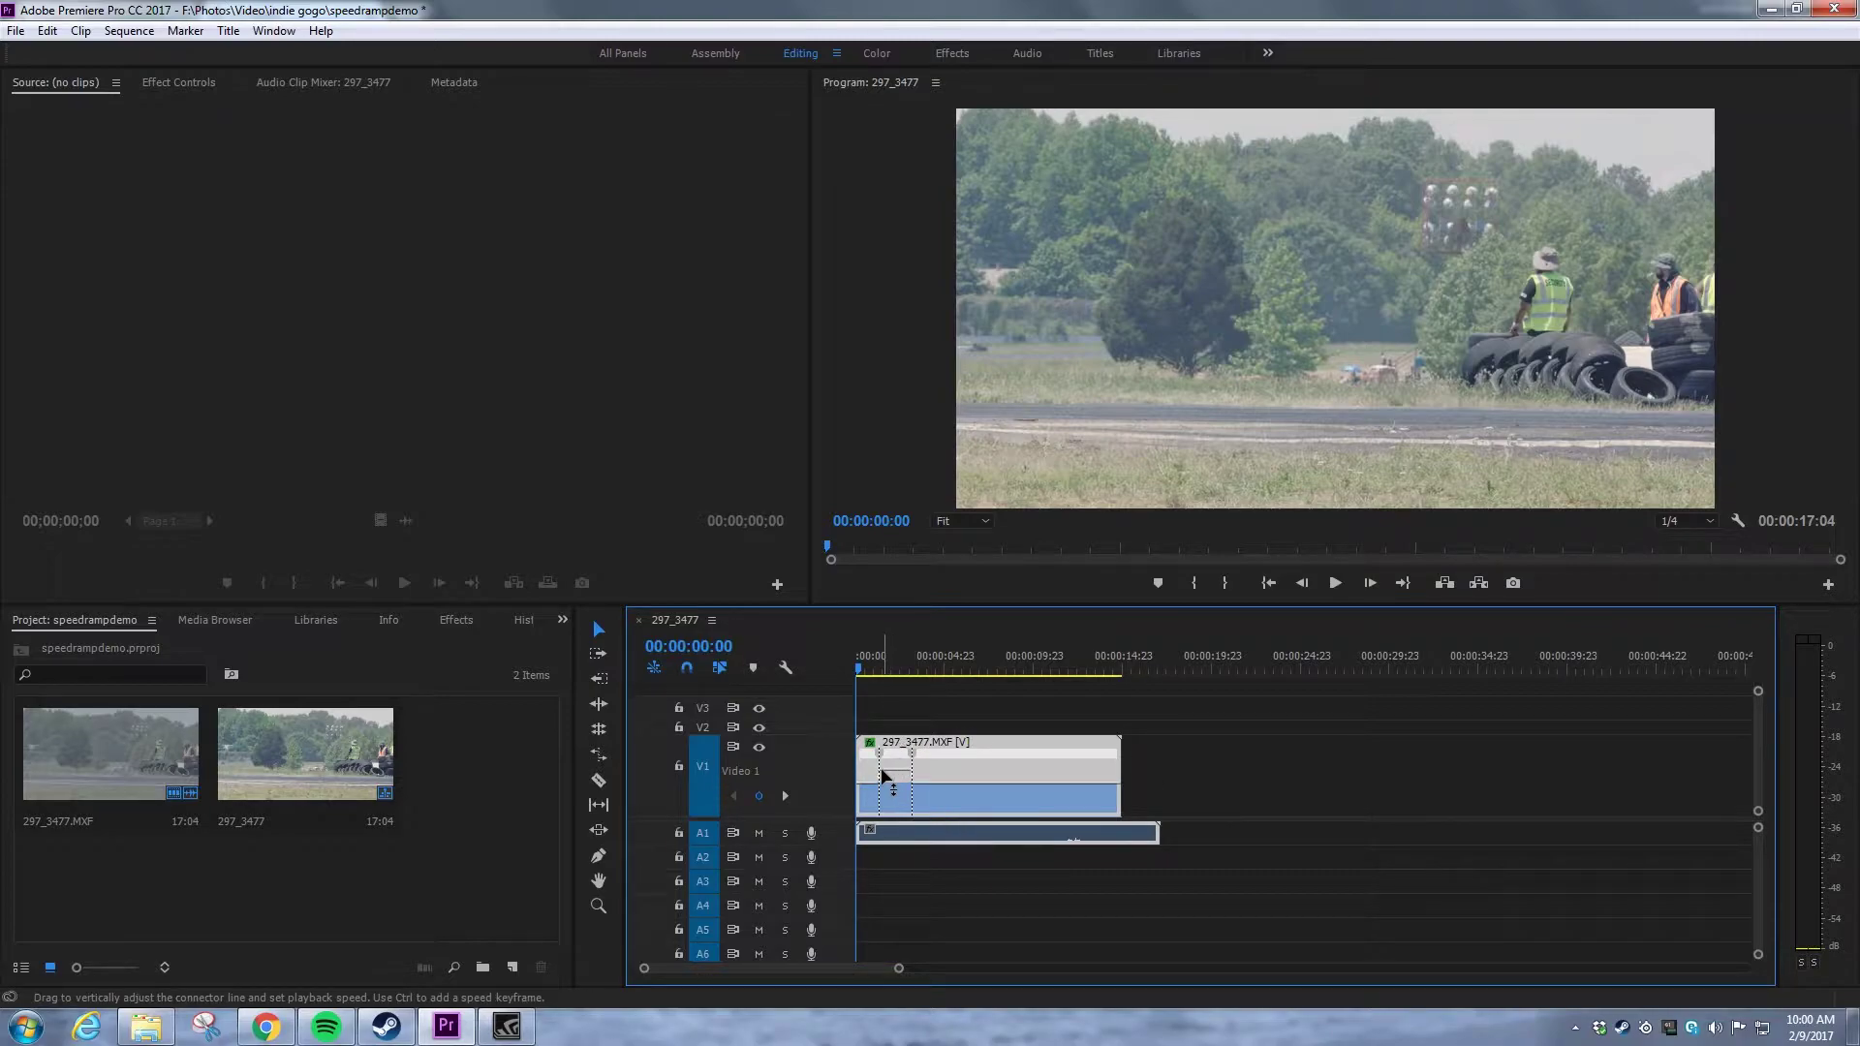
right_click(884, 777)
left_click(880, 781)
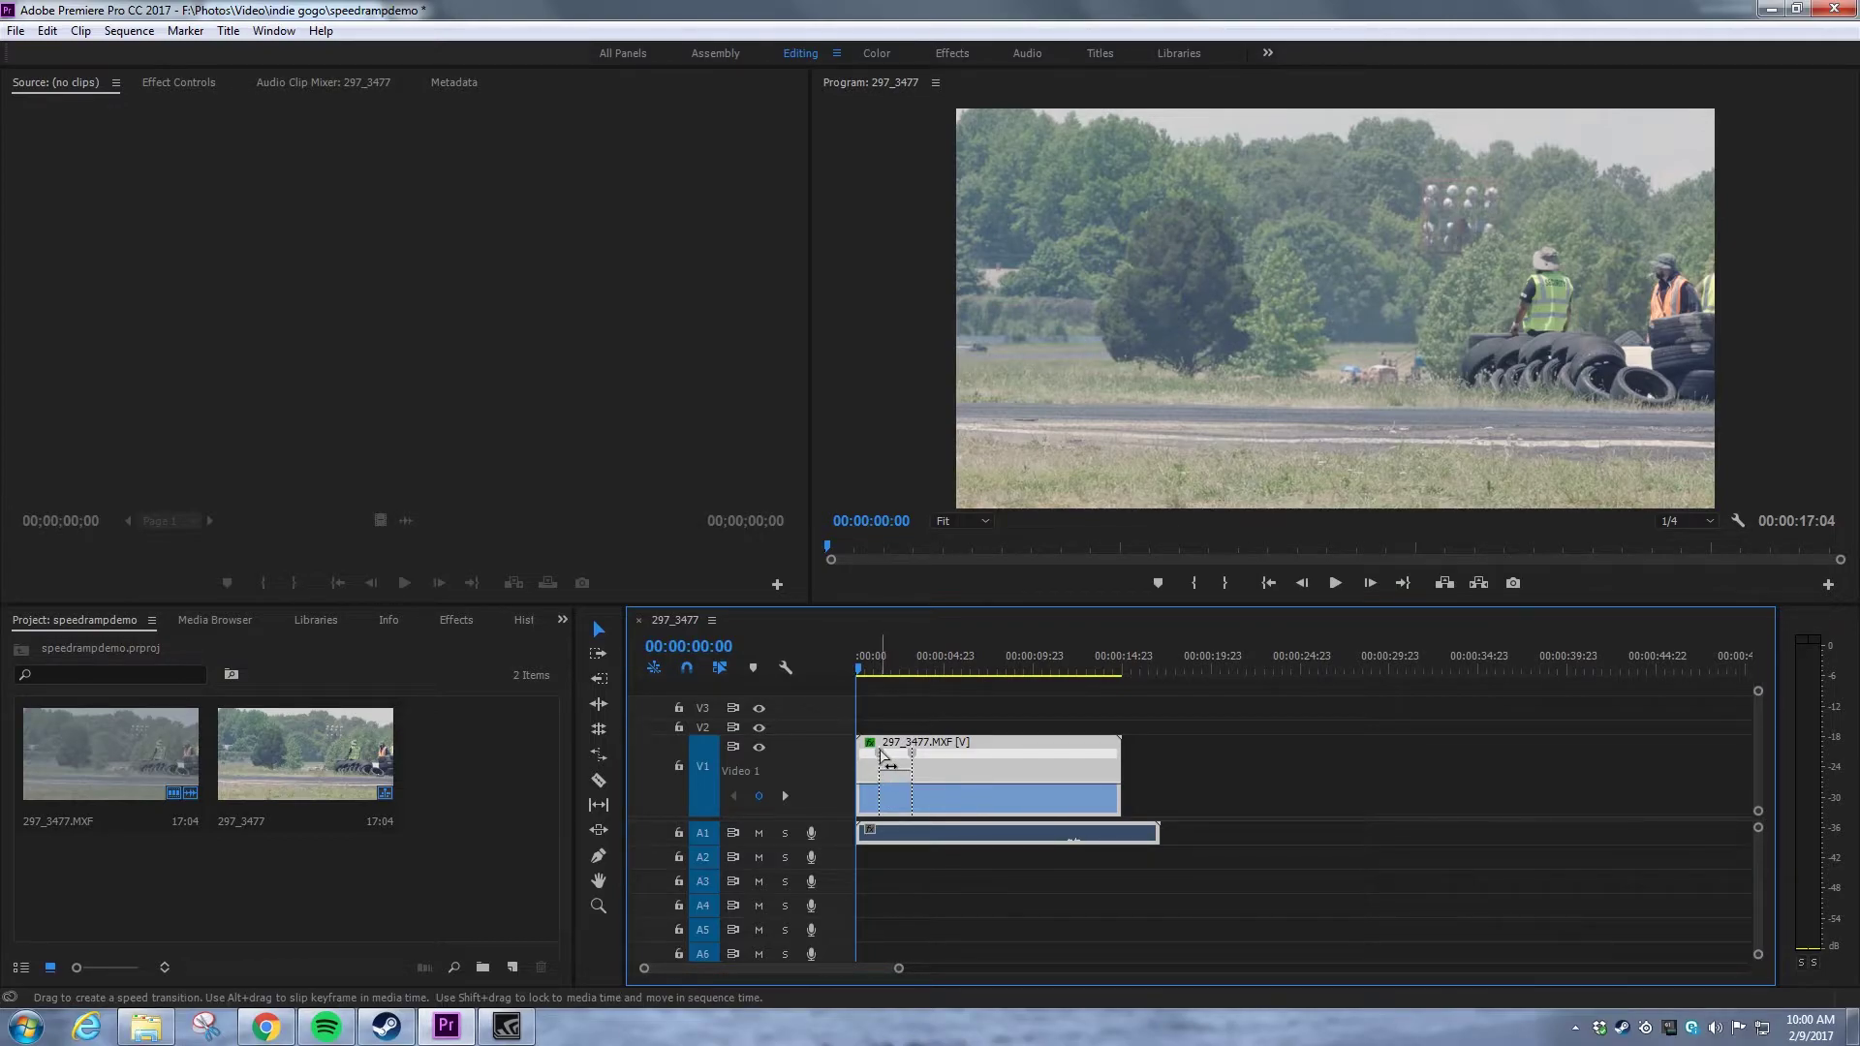
left_click_drag(888, 757, 952, 773)
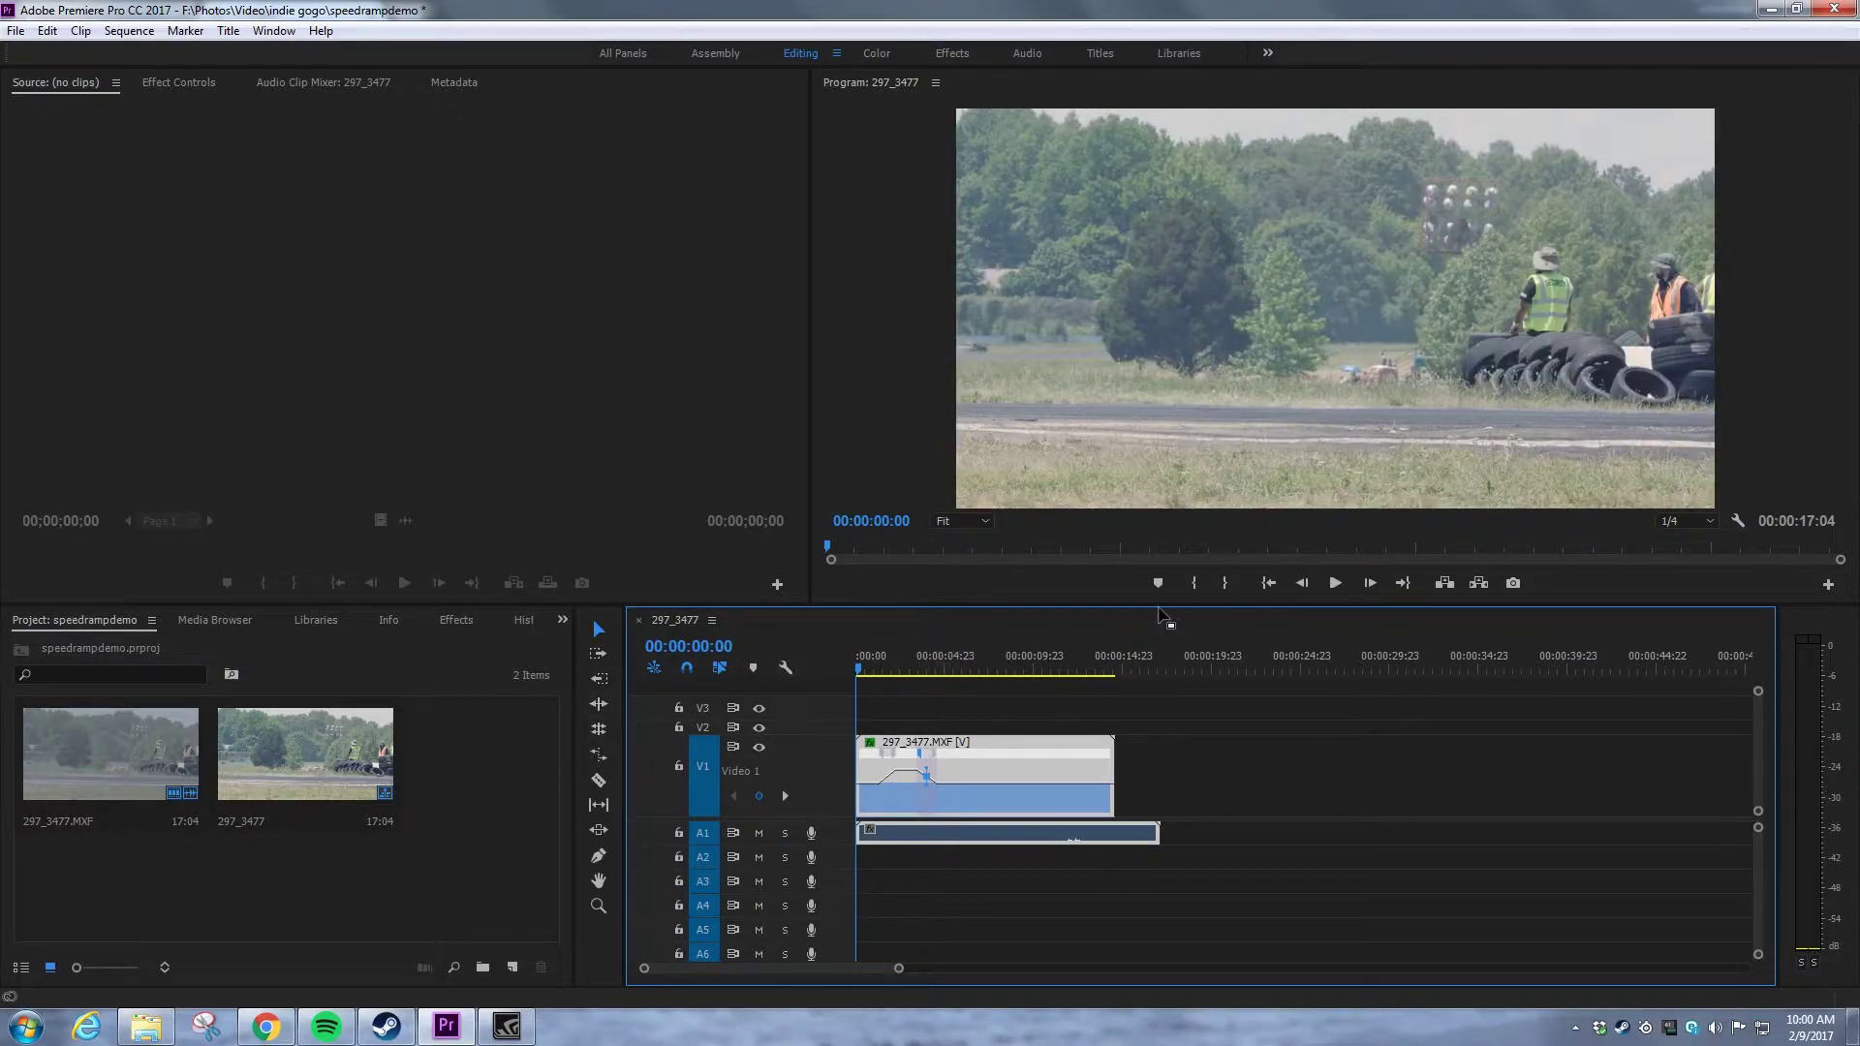
Play the speed-up ramp and stop at 00:00:06:16, with the car drifting in smoke.
left_click(1331, 585)
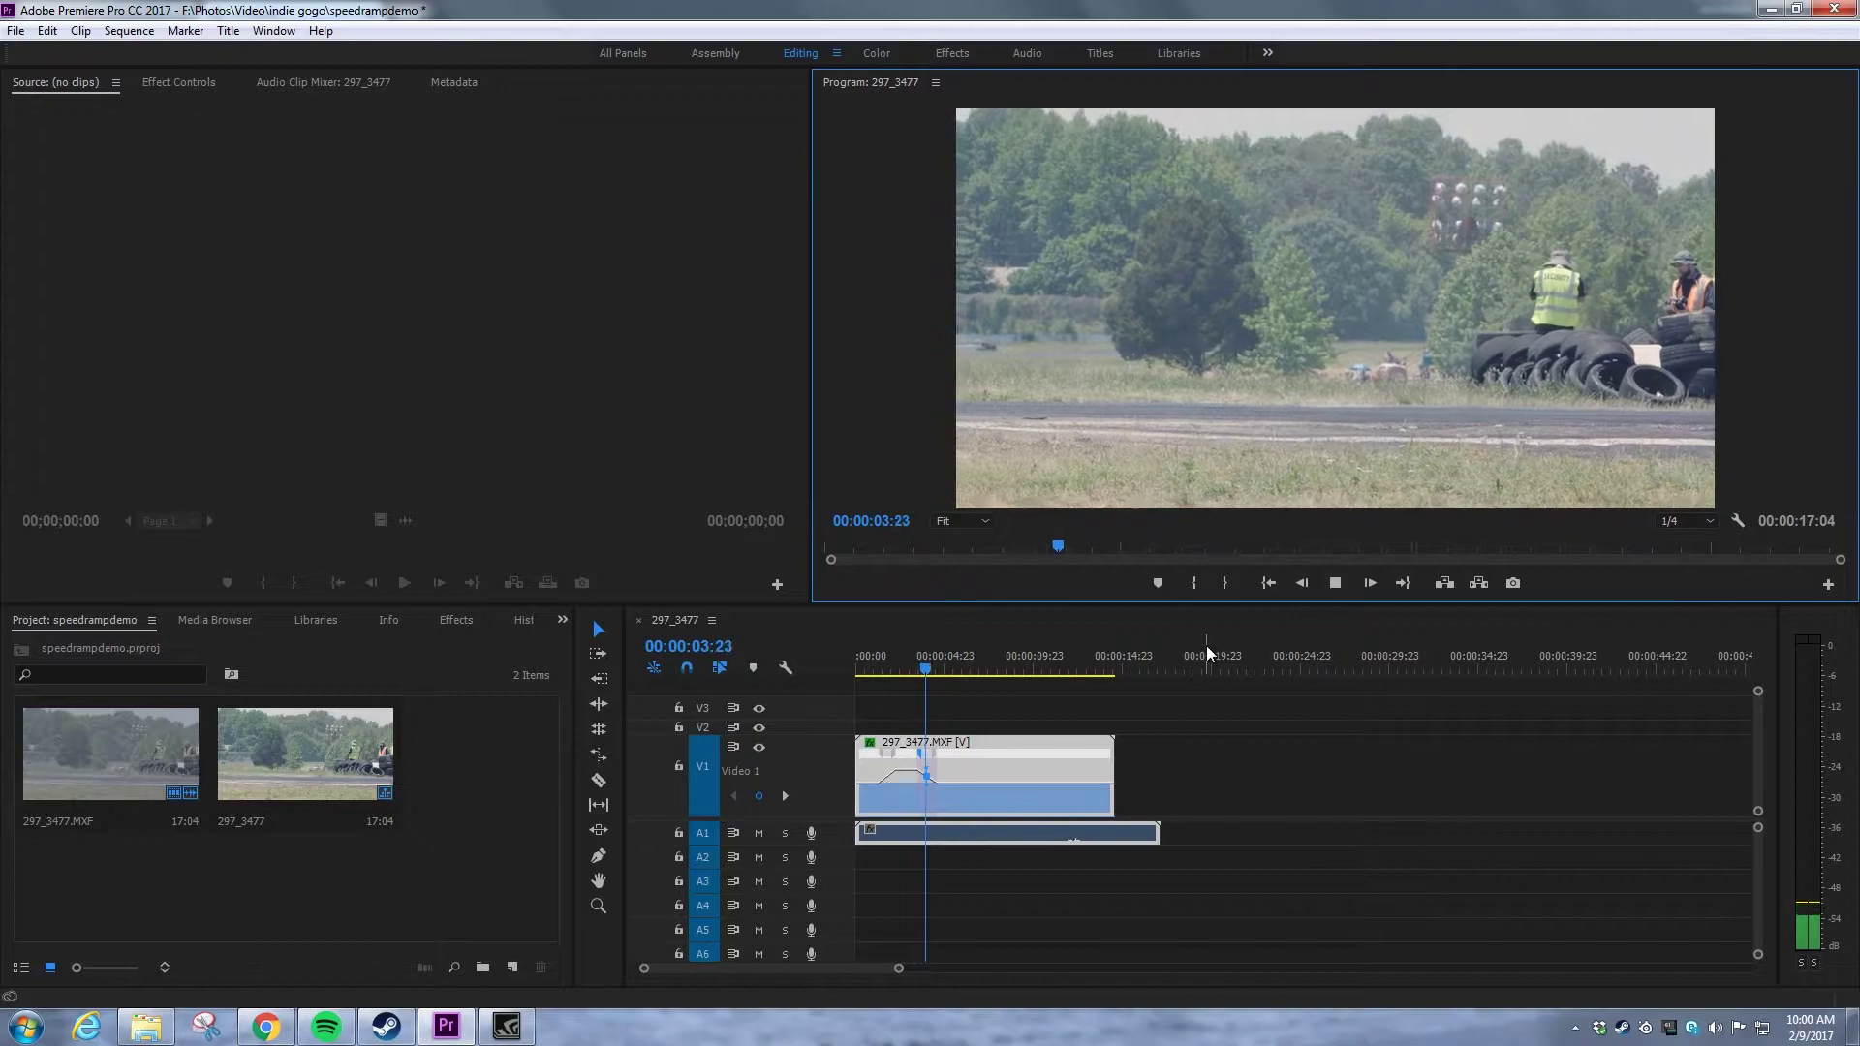
key("space")
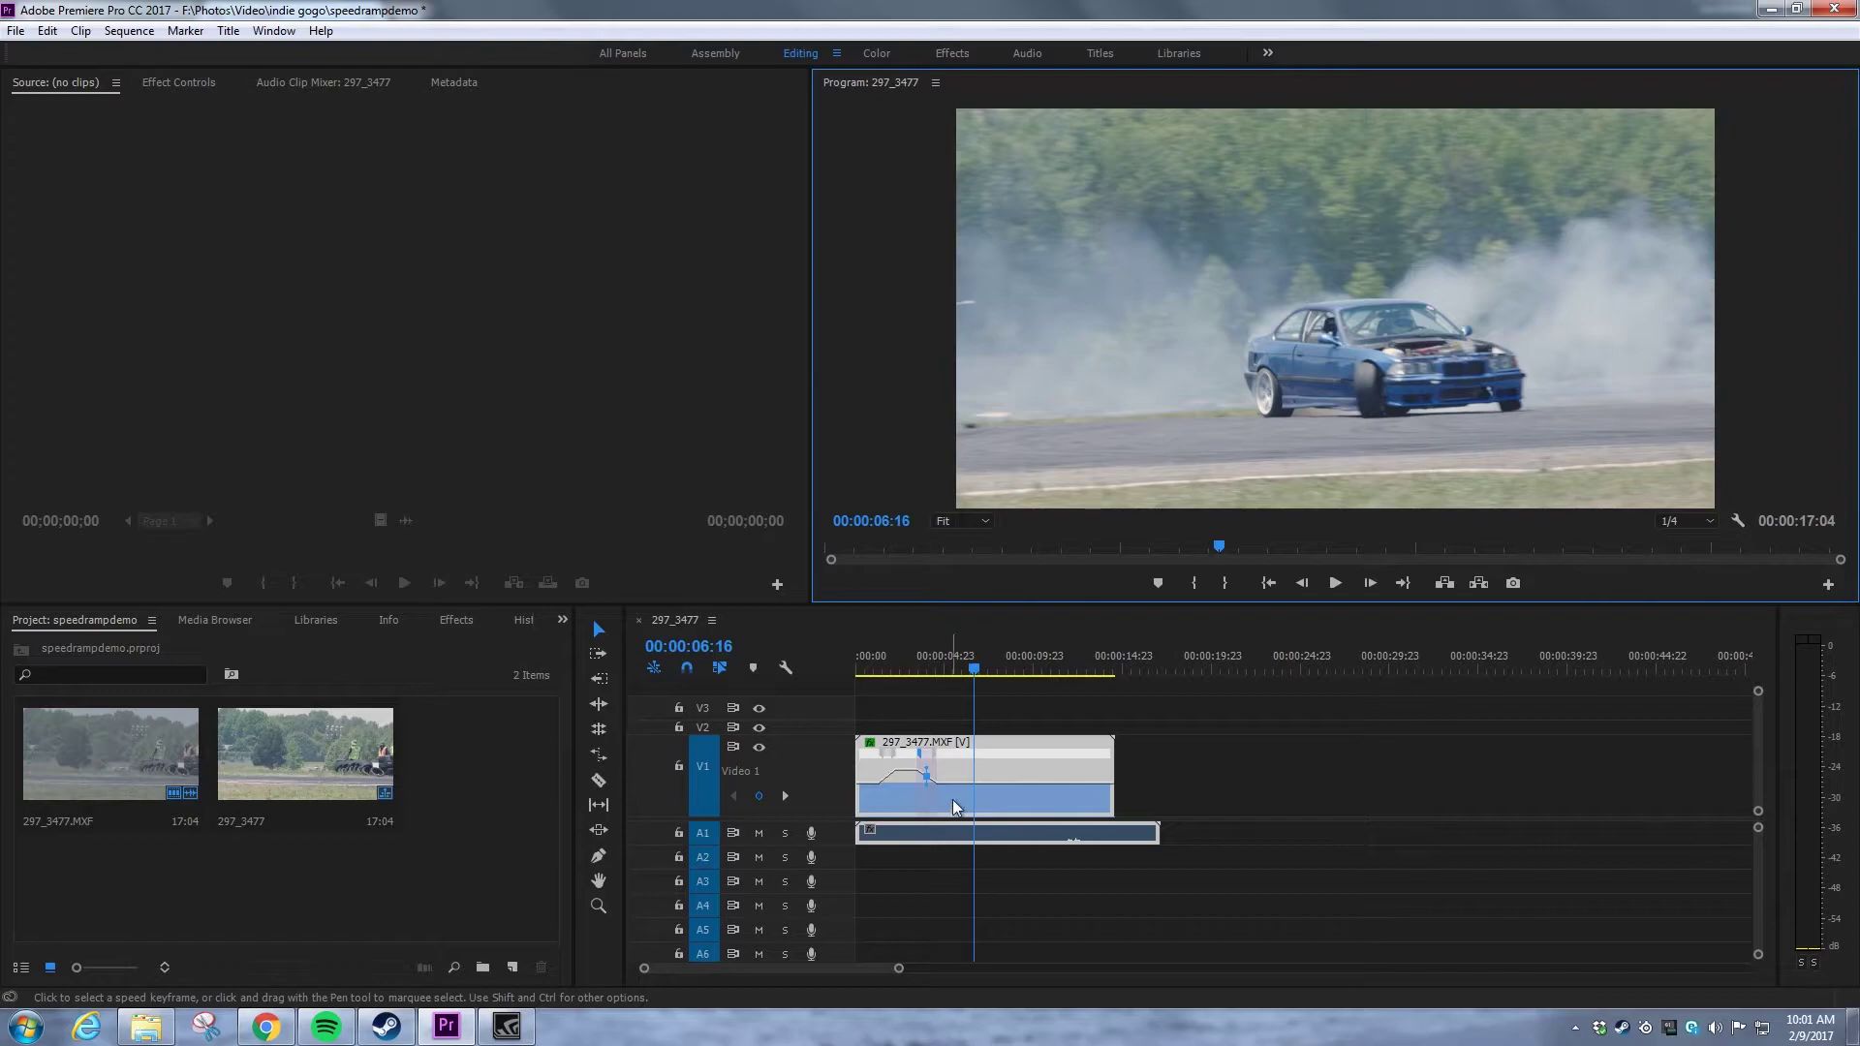
Add two speed keyframes, one at the 00:00:06:16 playhead and one later in the clip.
key("p")
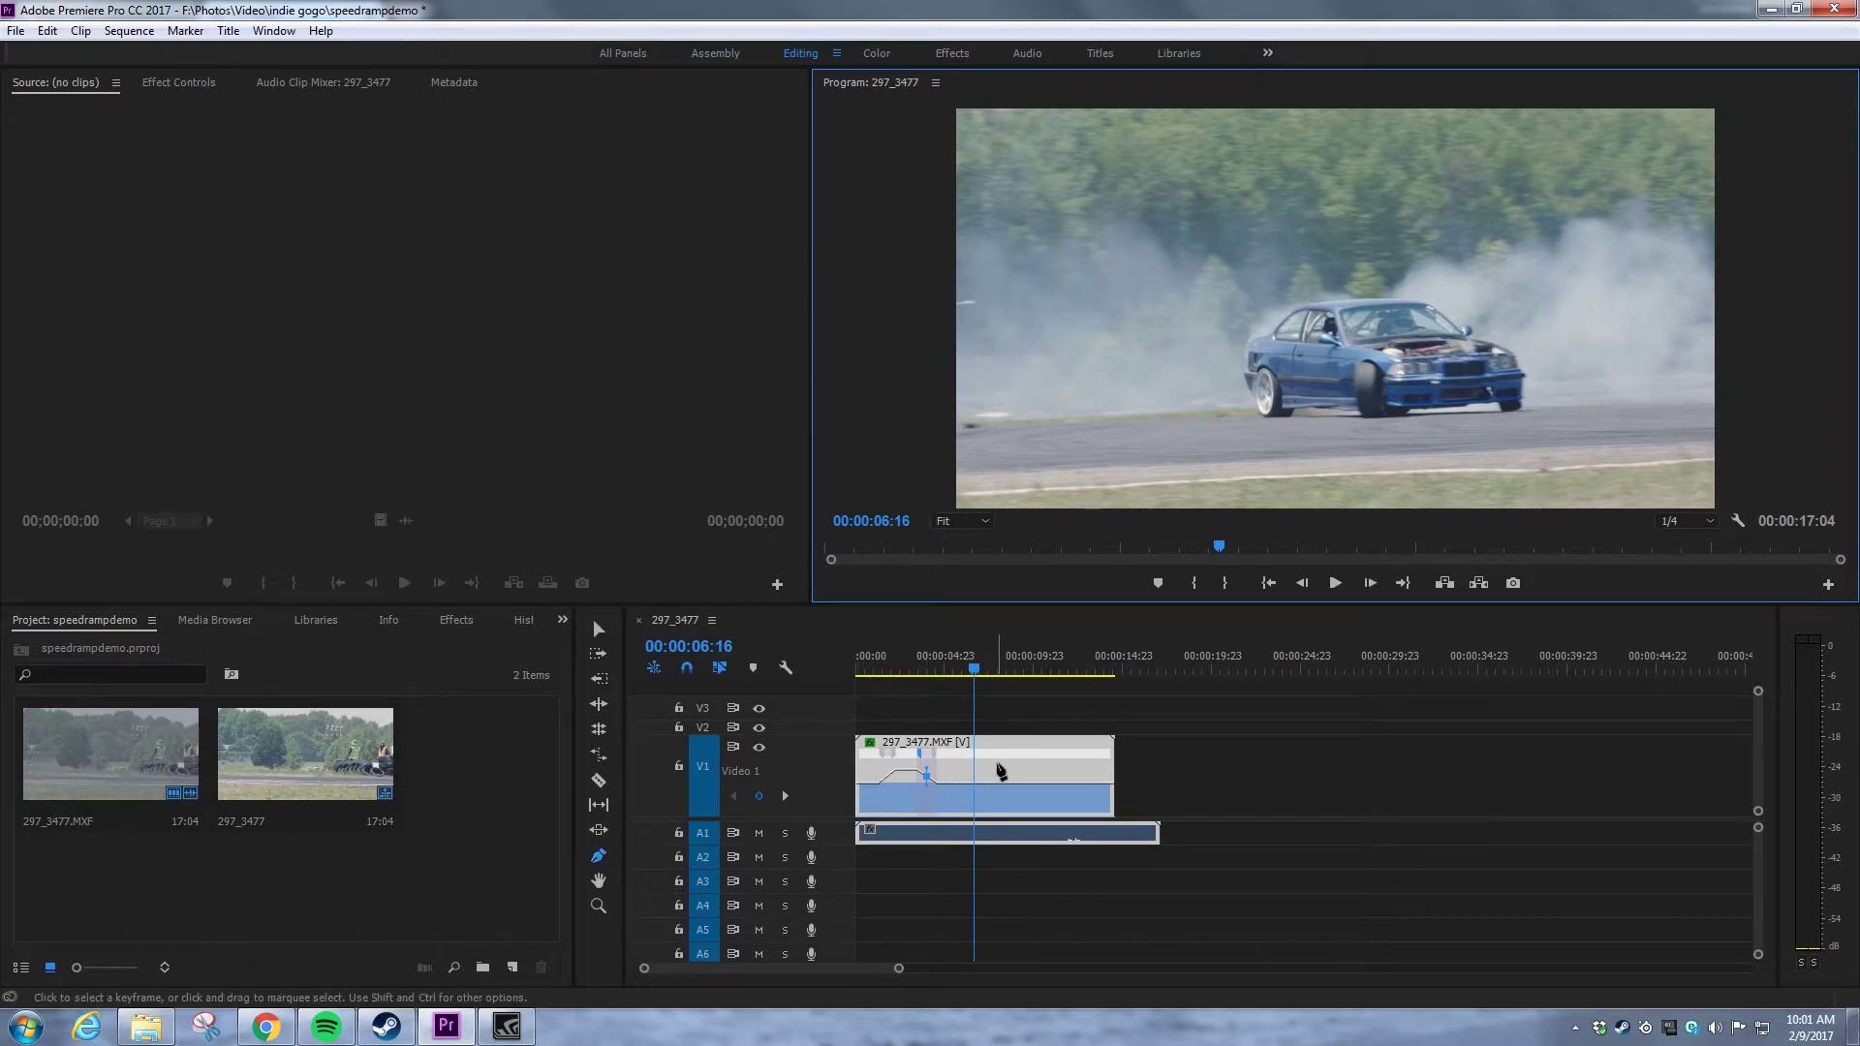
left_click(977, 794)
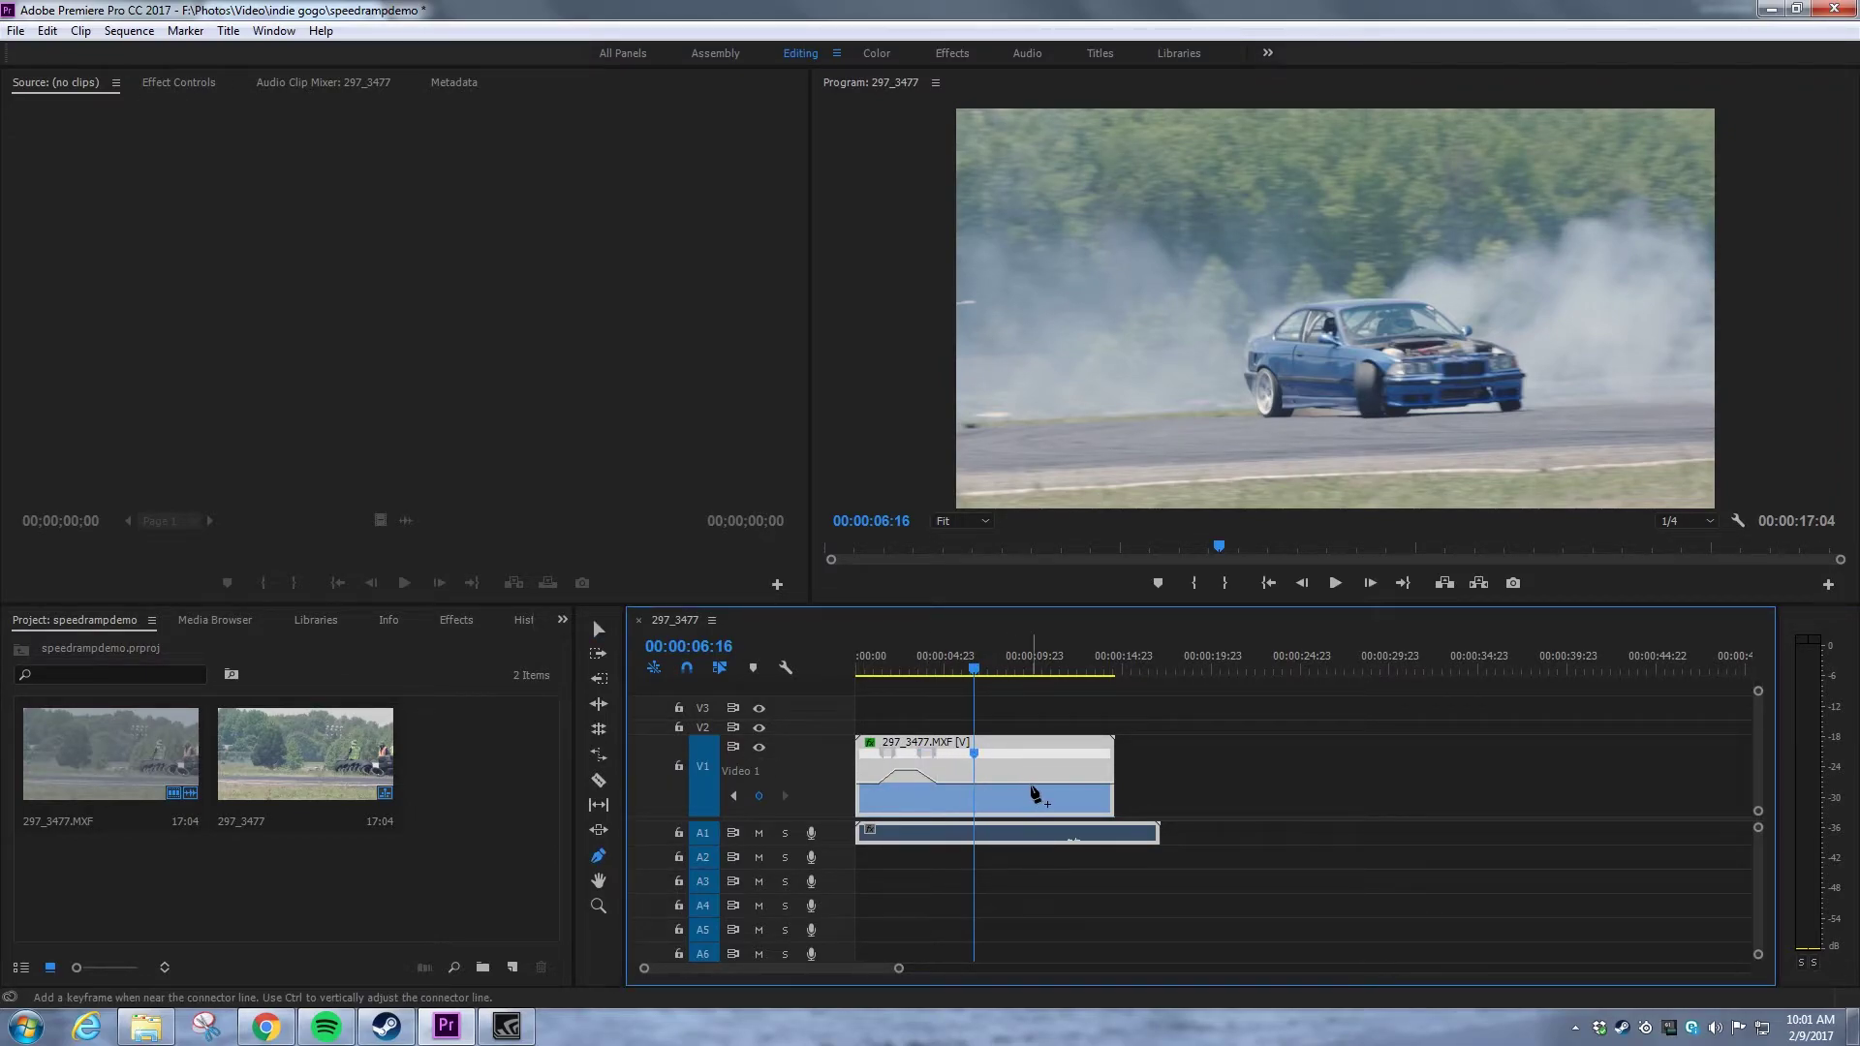
left_click(1025, 793)
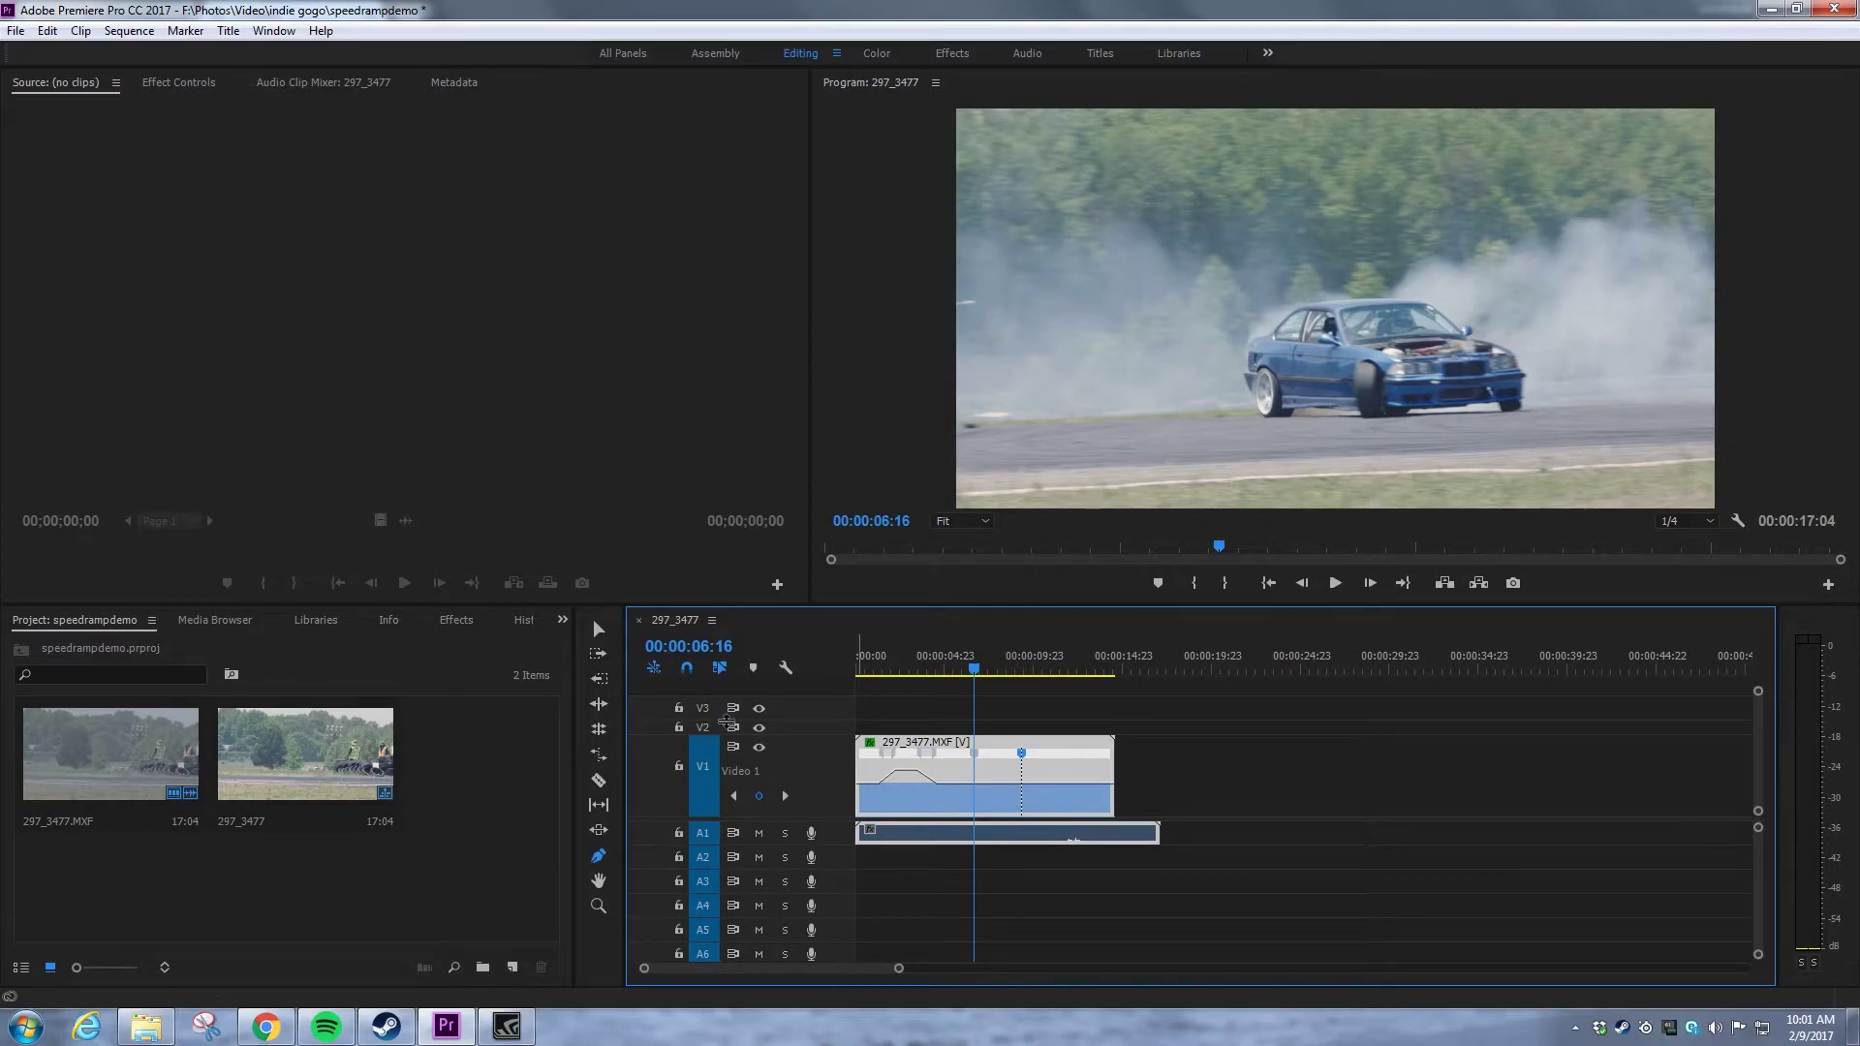
key("v")
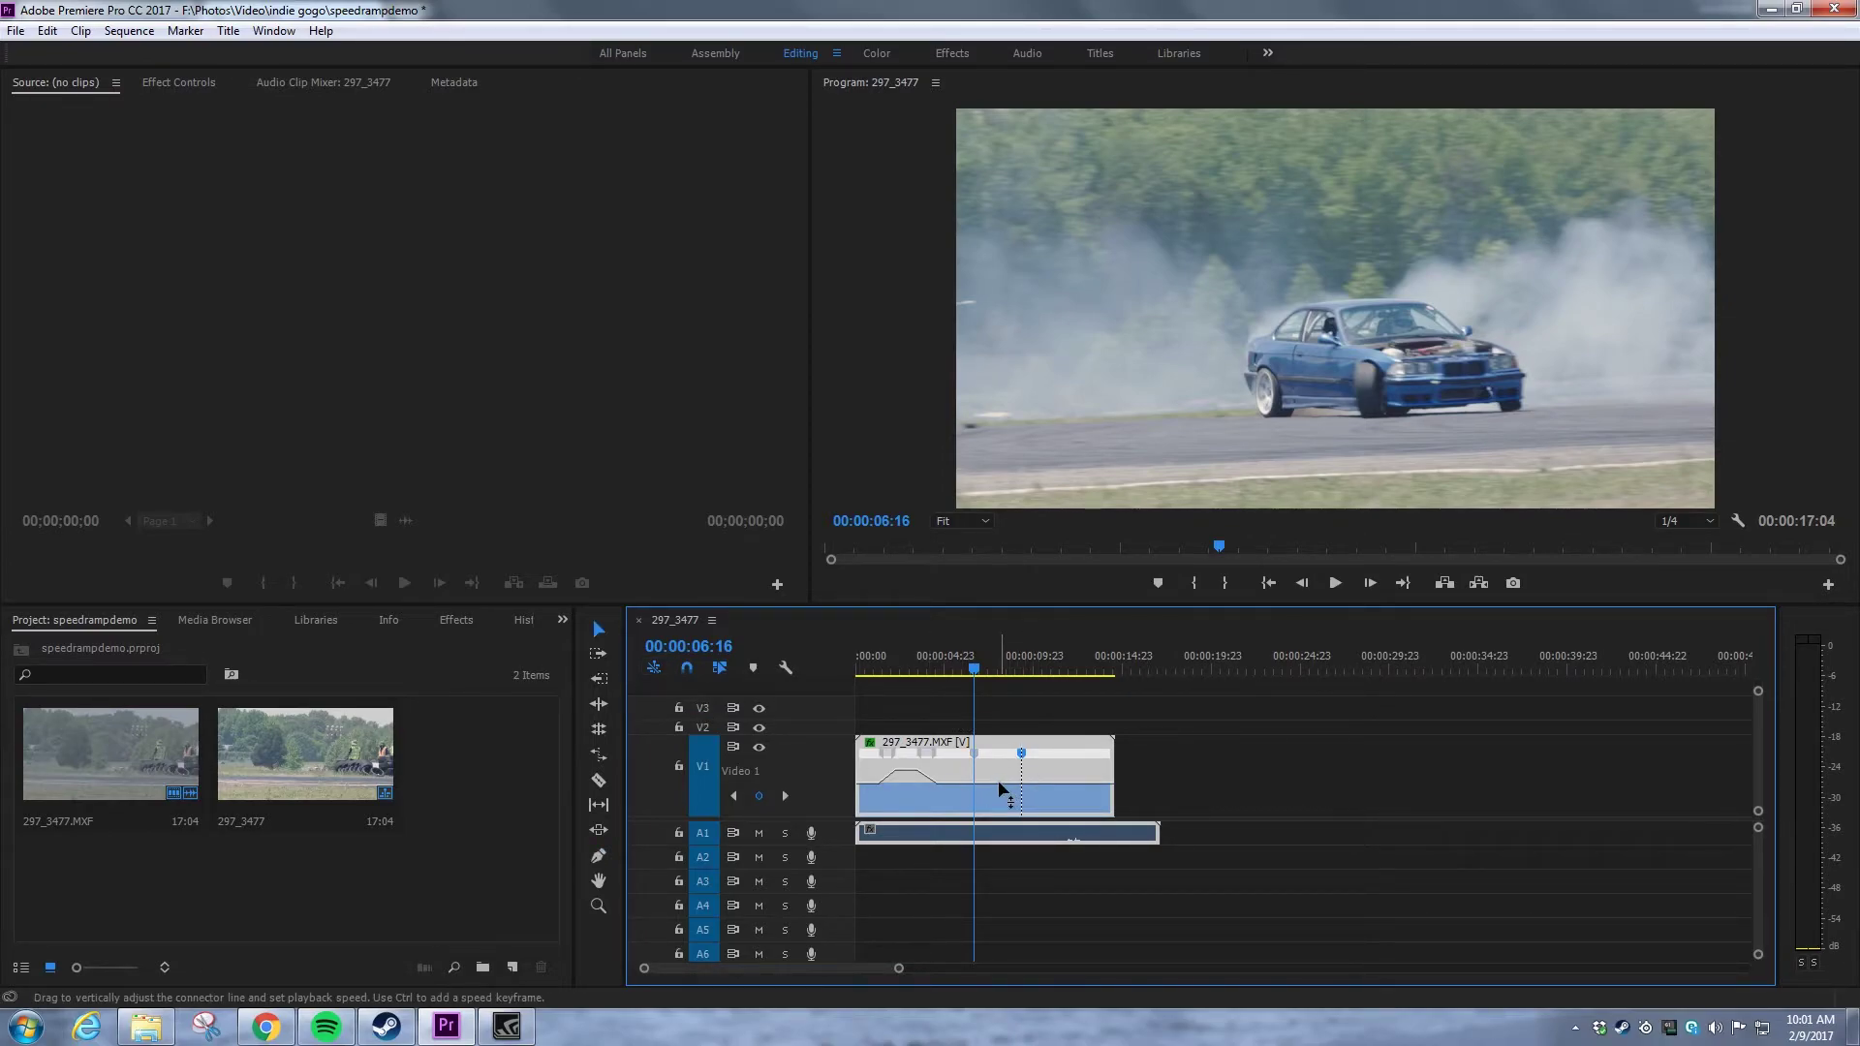
Slow the section between them to about 65%, with smooth ramps in and out.
left_click_drag(998, 787, 997, 808)
left_click_drag(999, 828, 995, 846)
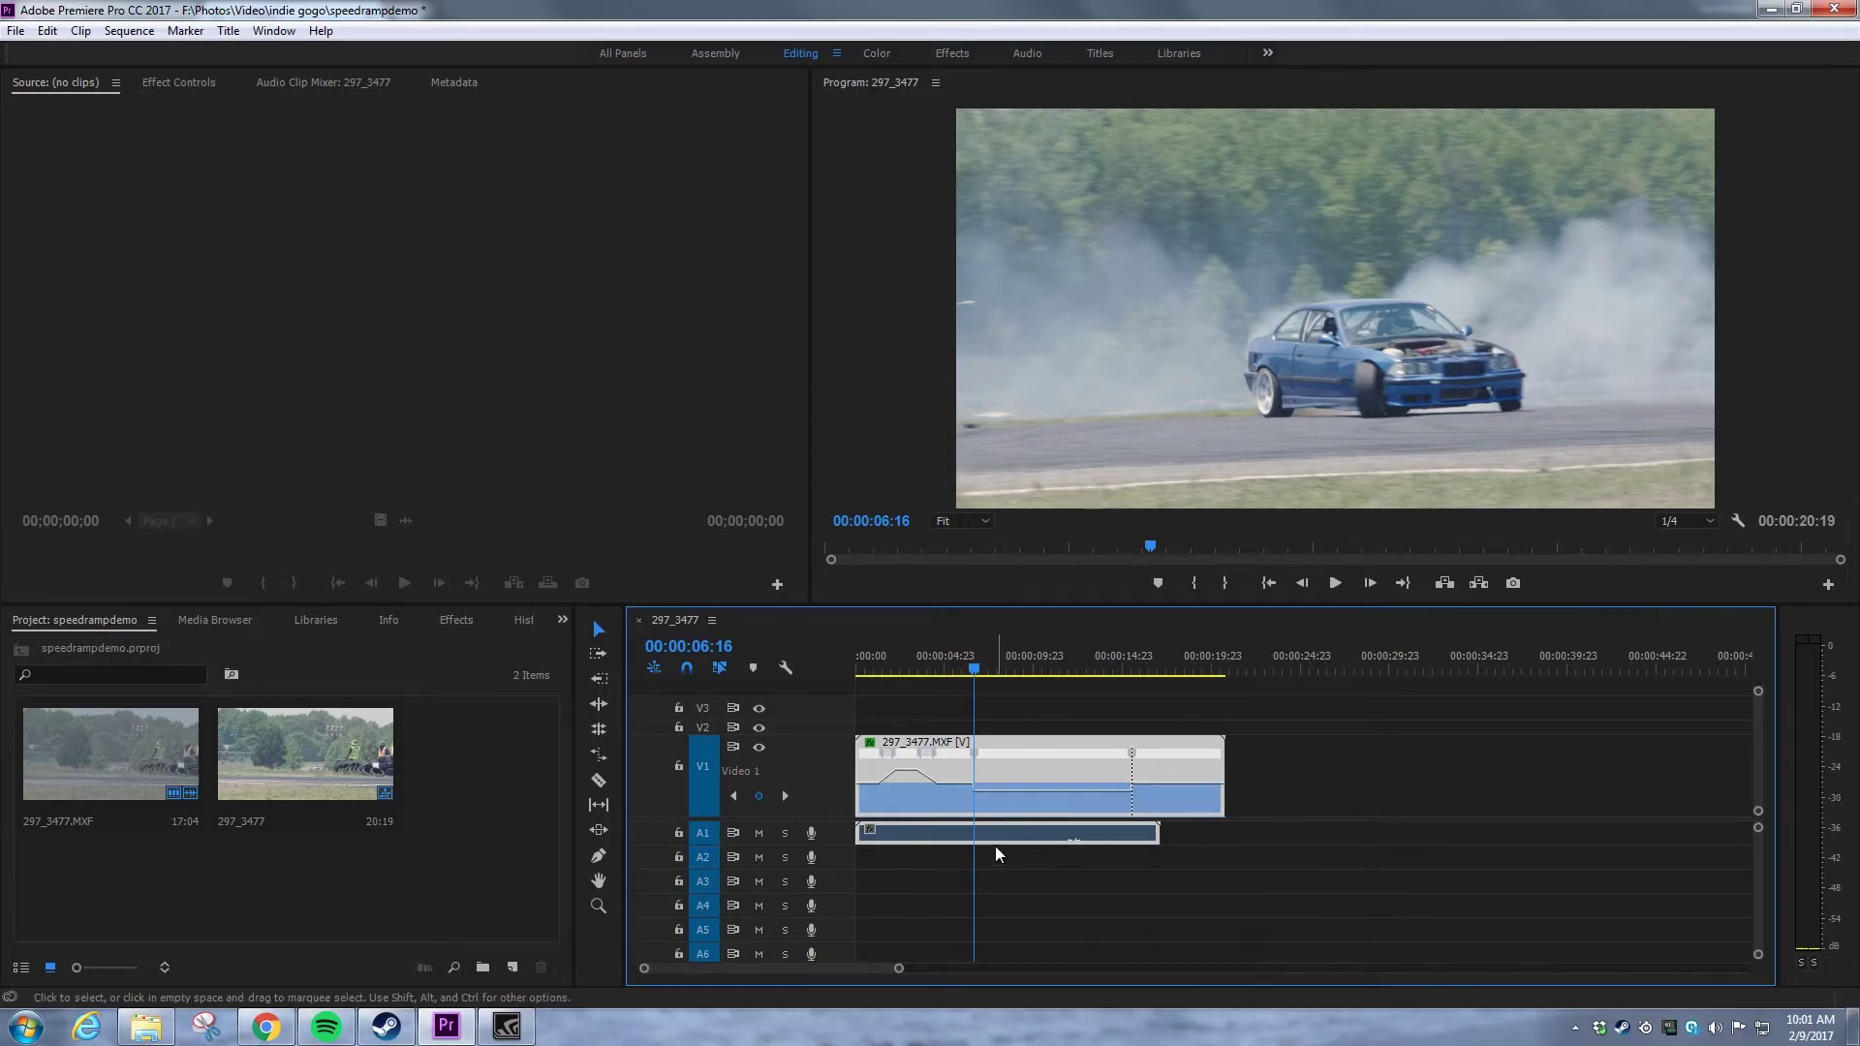
left_click_drag(976, 752, 986, 753)
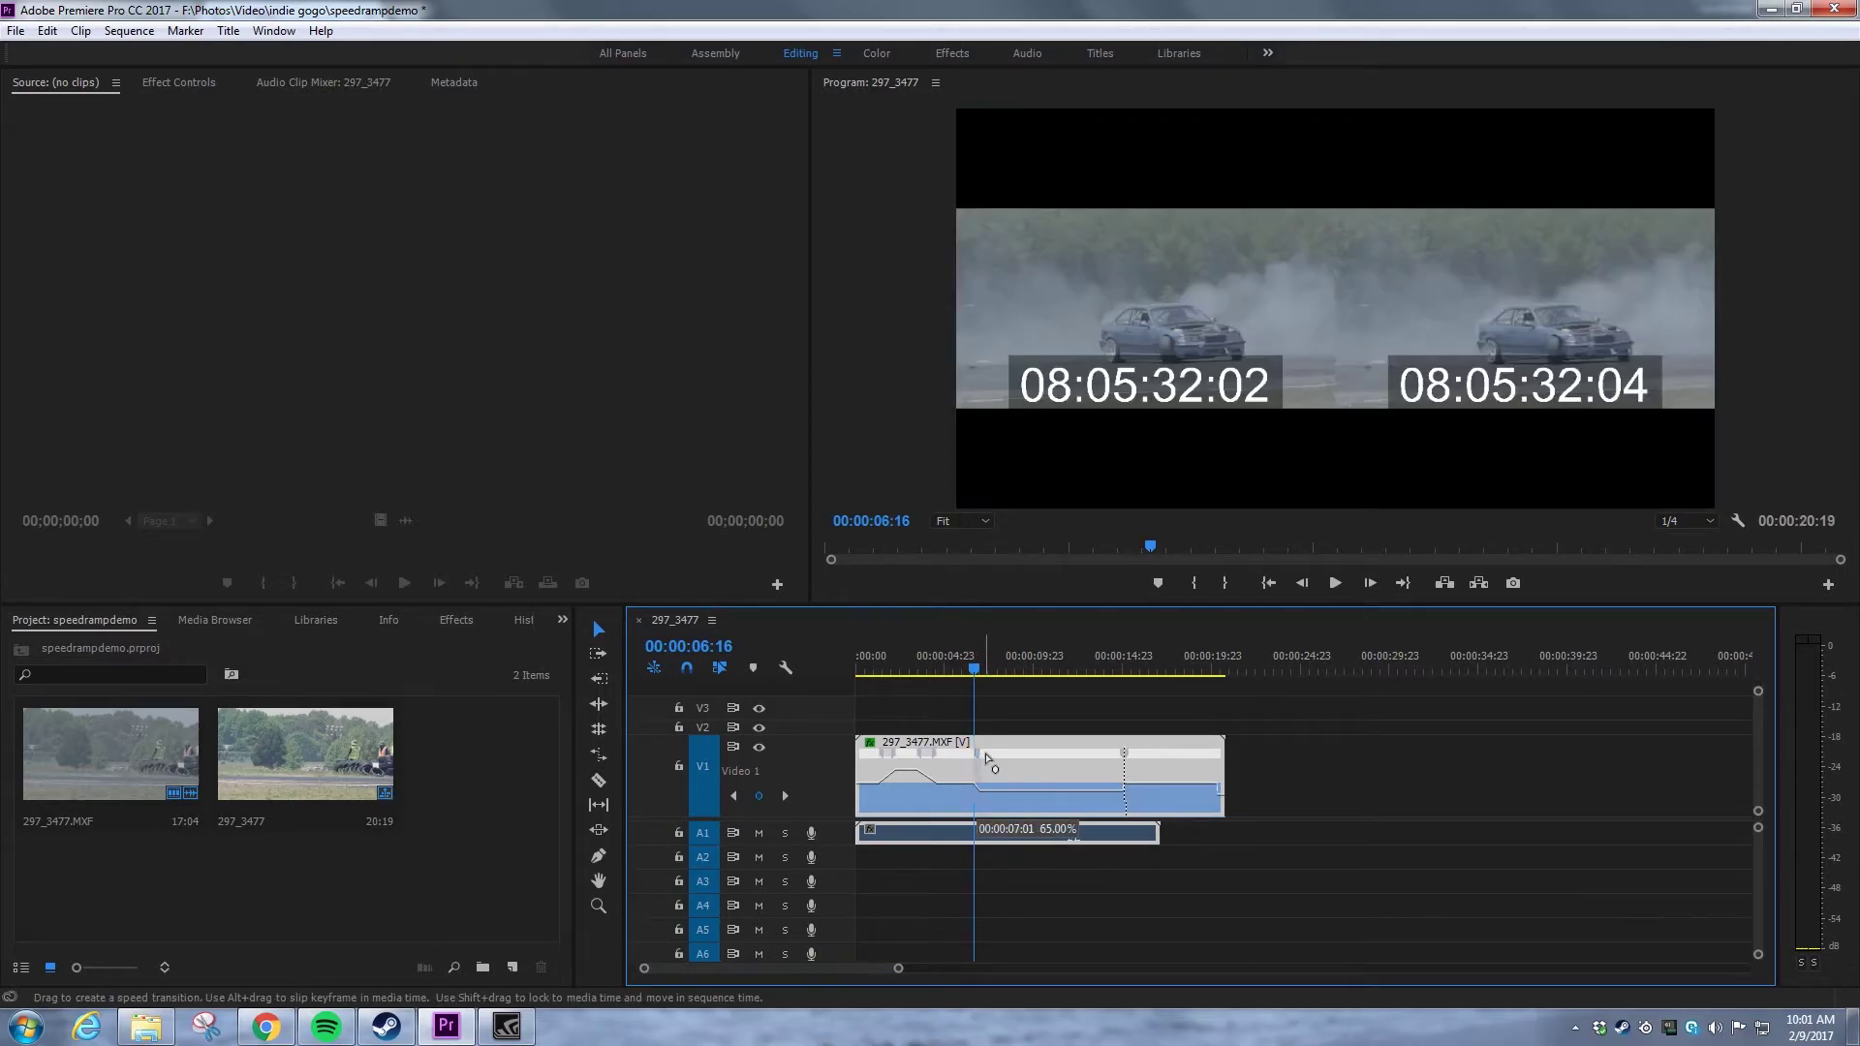
left_click_drag(1111, 754, 1122, 754)
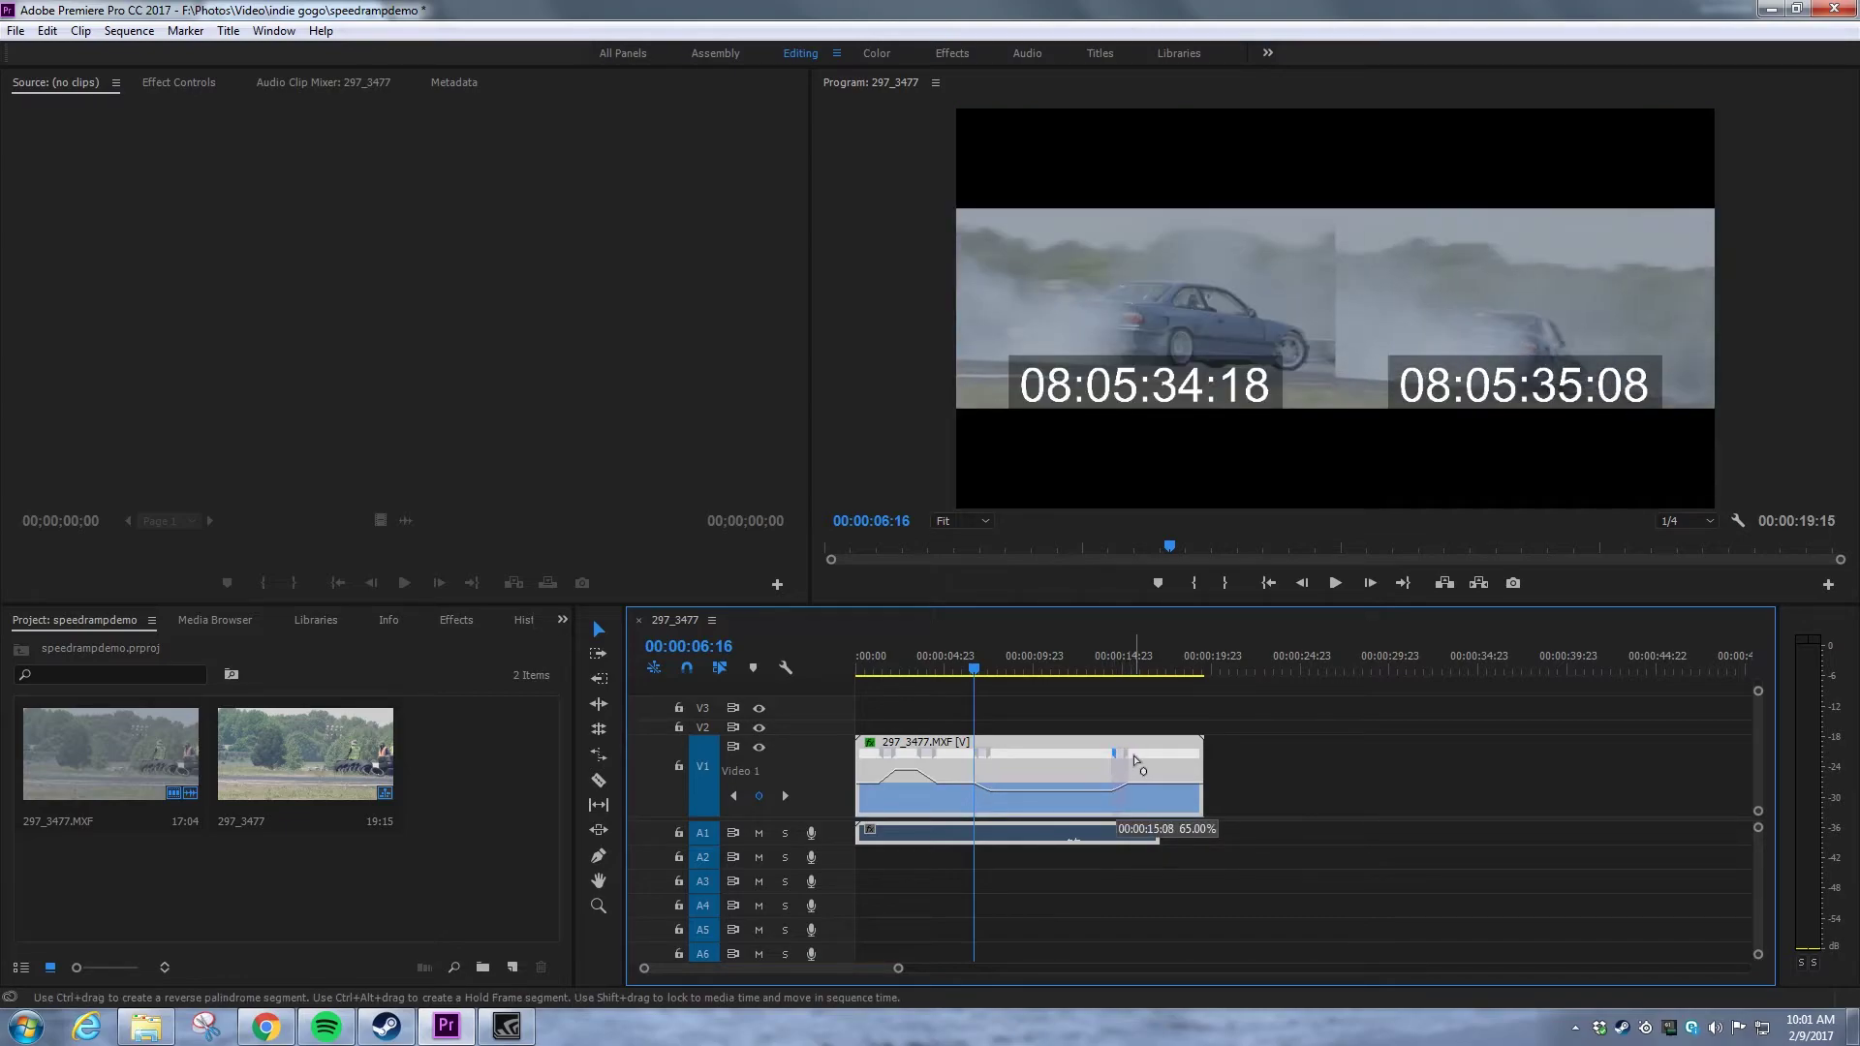
Play the 20:00 sequence through to about 00:00:17:14 to watch the speed ramps.
key("space")
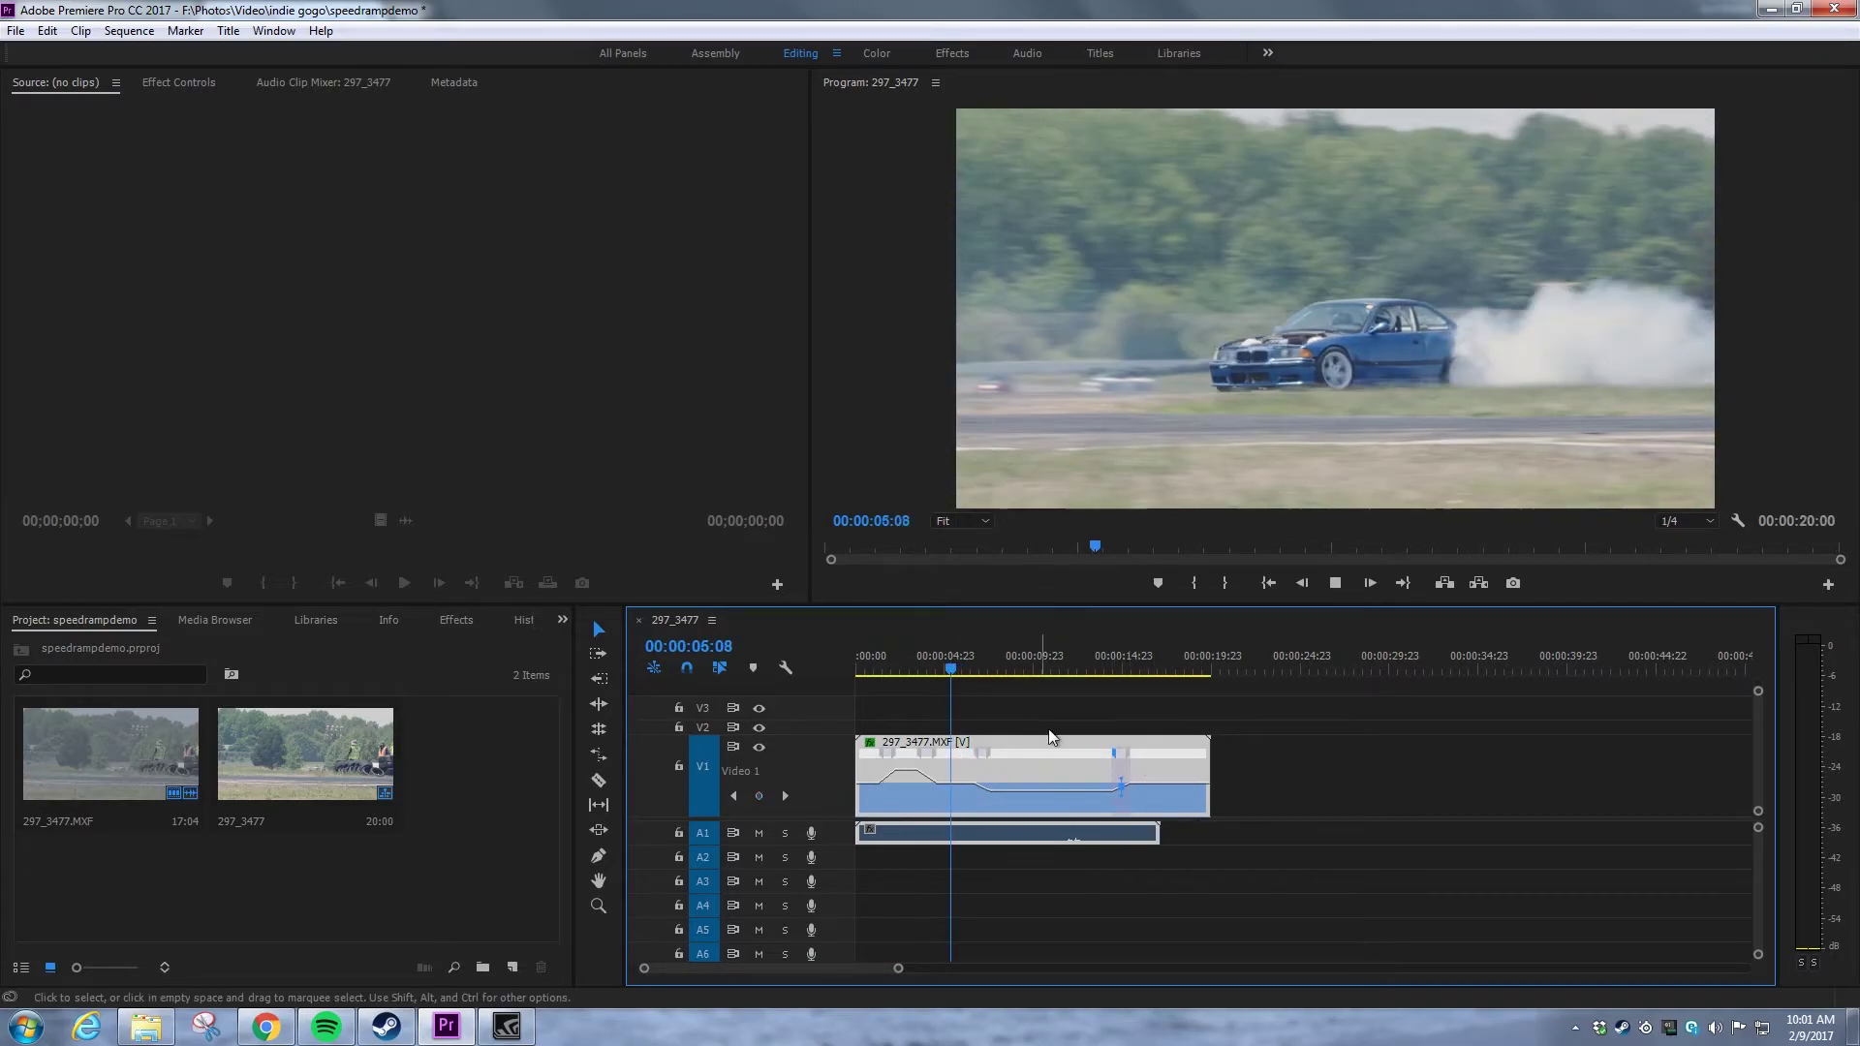